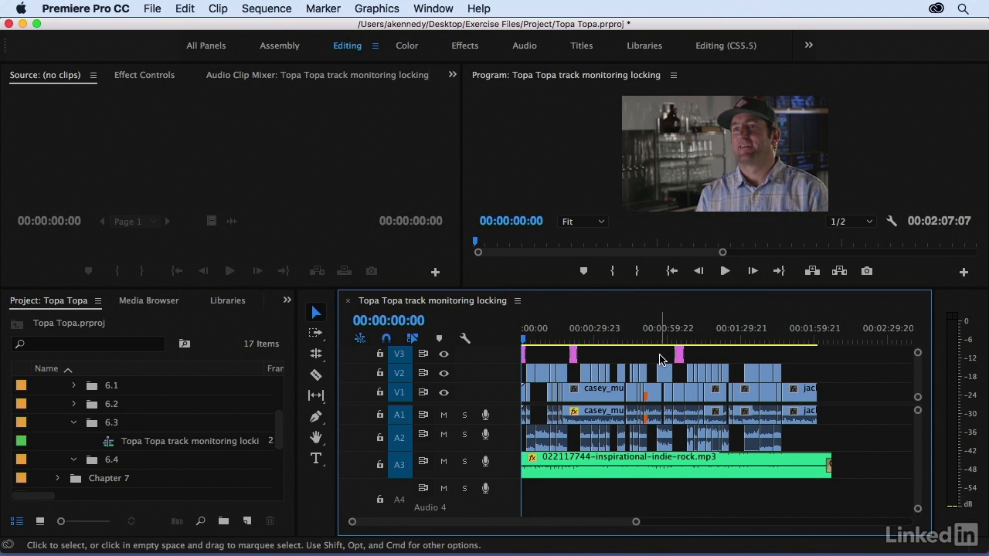
Step: Compare the picture at about 00:00:30 with the V2 track output turned off, and restore the V2 output
drag(578, 340, 597, 341)
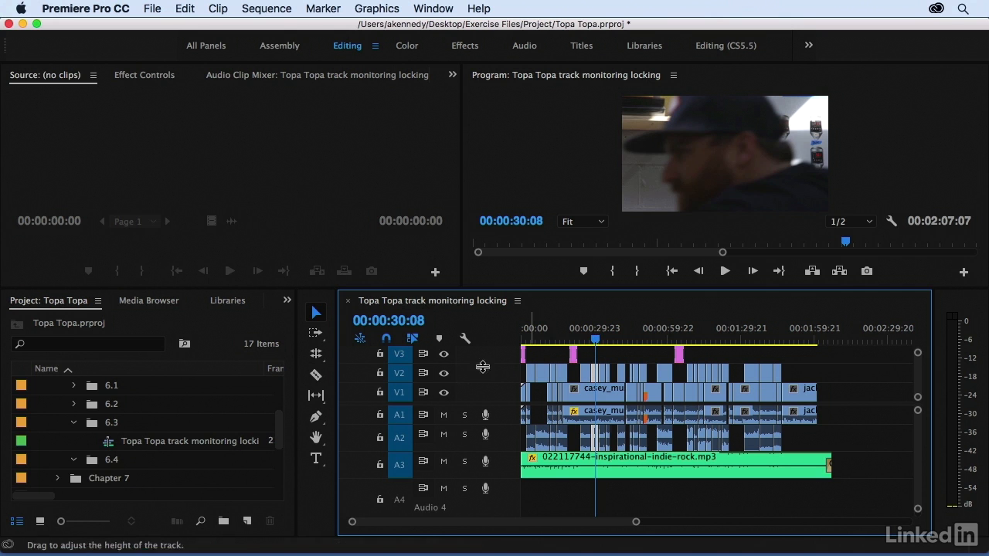
click(445, 374)
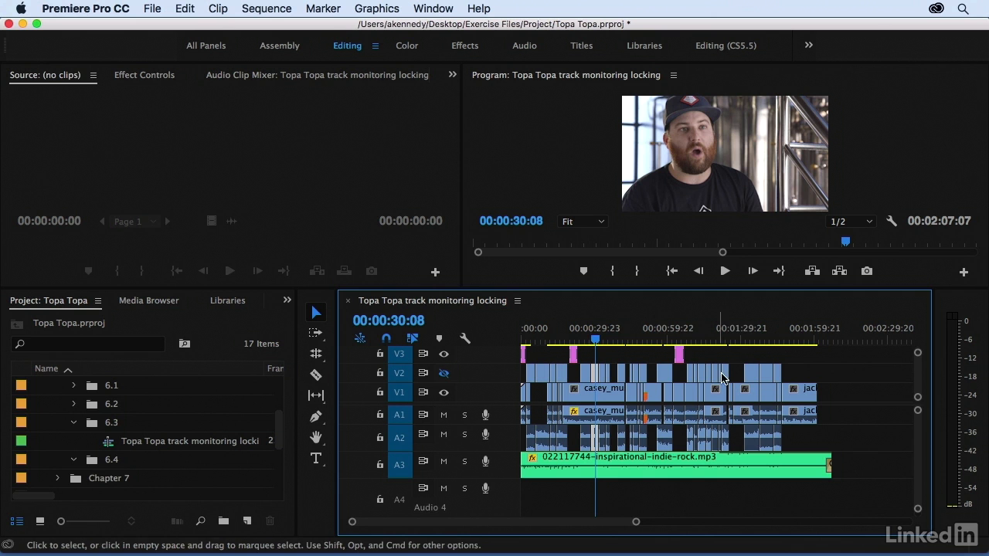
mouse_move(607, 341)
mouse_down()
mouse_move(739, 342)
mouse_move(597, 343)
mouse_up()
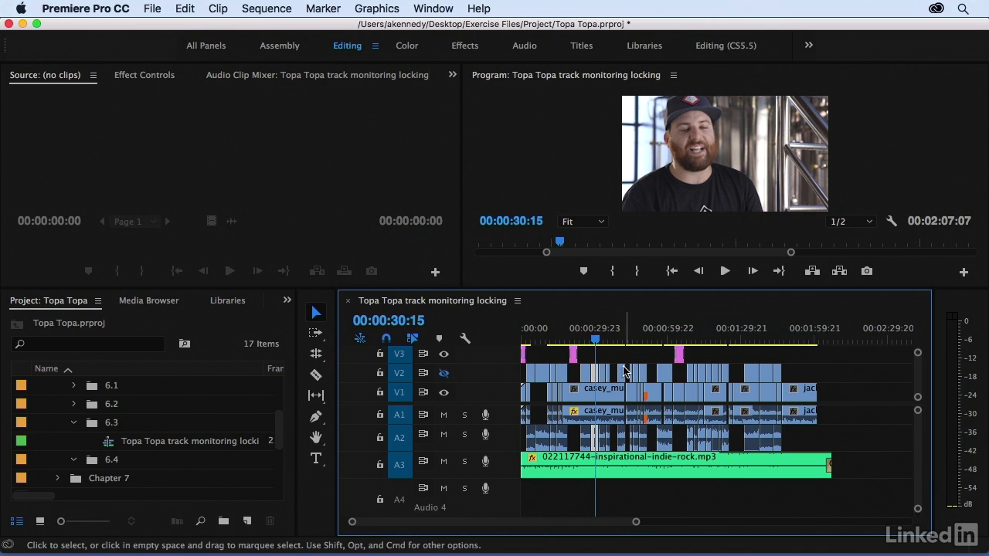
click(445, 374)
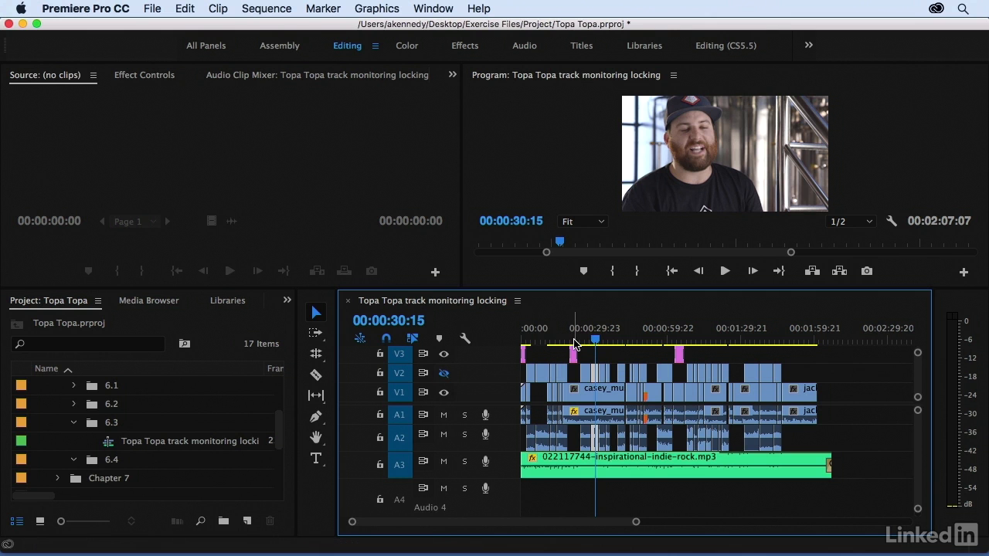
Step: Check the title at about 00:00:21 by turning the V3 track output off and back on
click(574, 341)
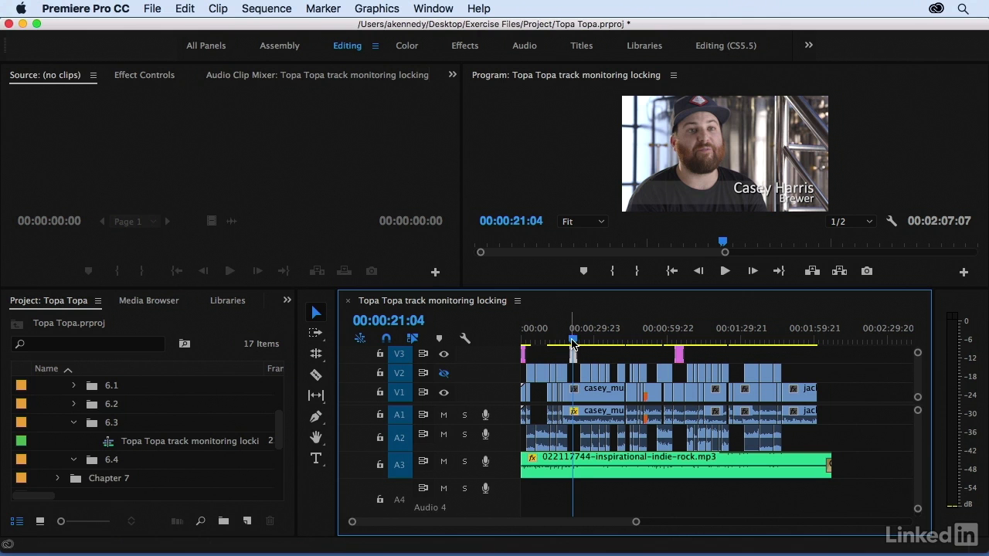
click(444, 354)
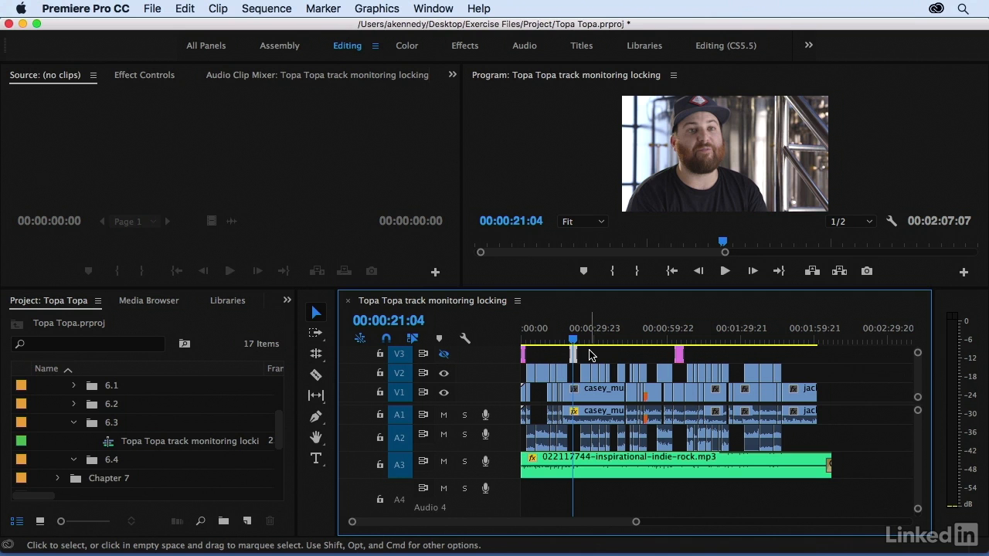
click(443, 354)
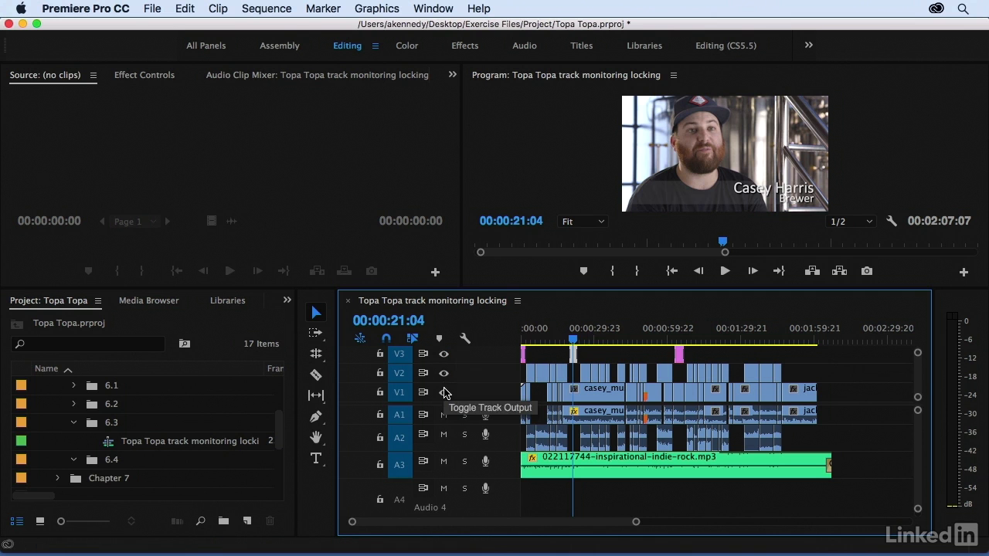
Step: Mute the A3 music track, play the sequence from its beginning, and unmute A3
scroll(445, 395, up, 1)
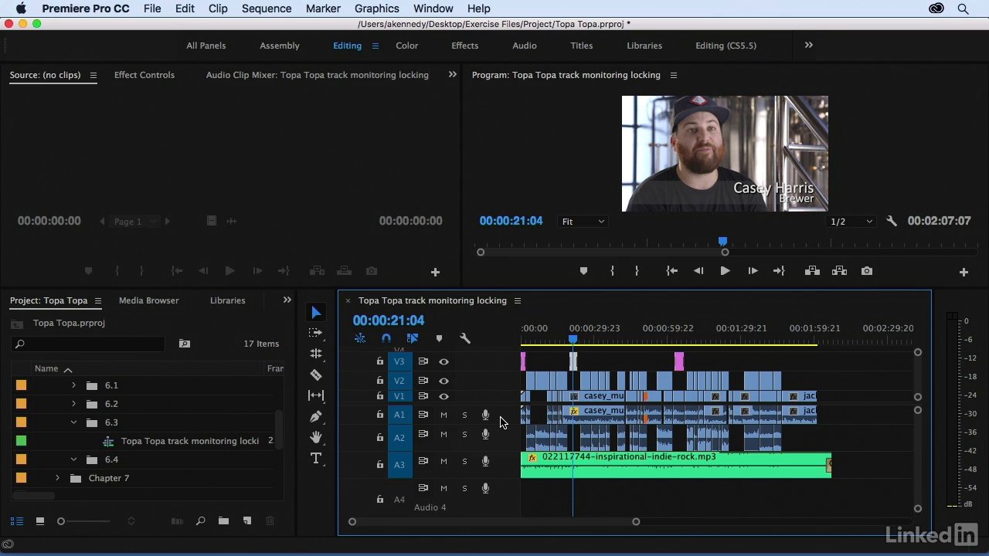
click(444, 462)
drag(533, 332, 512, 336)
key(space)
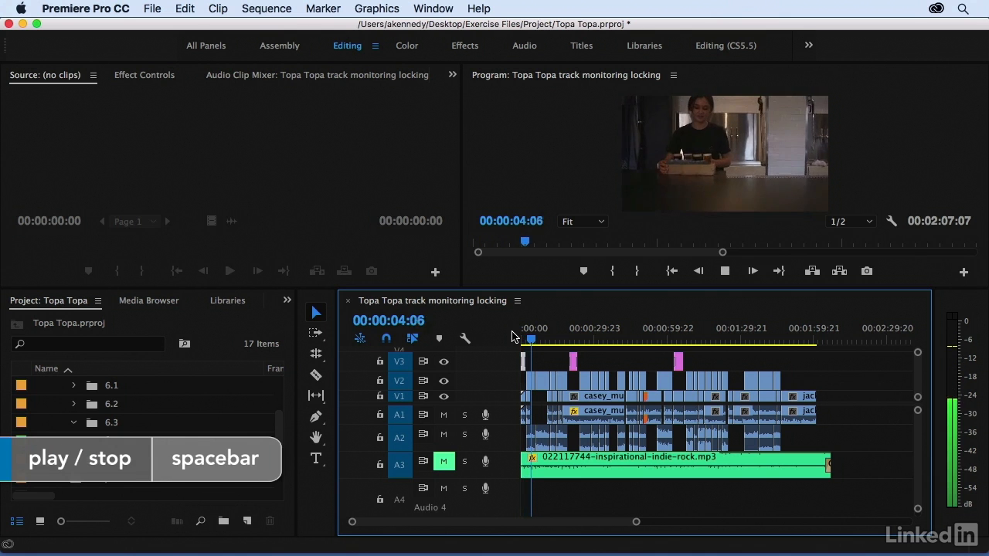
key(space)
click(443, 461)
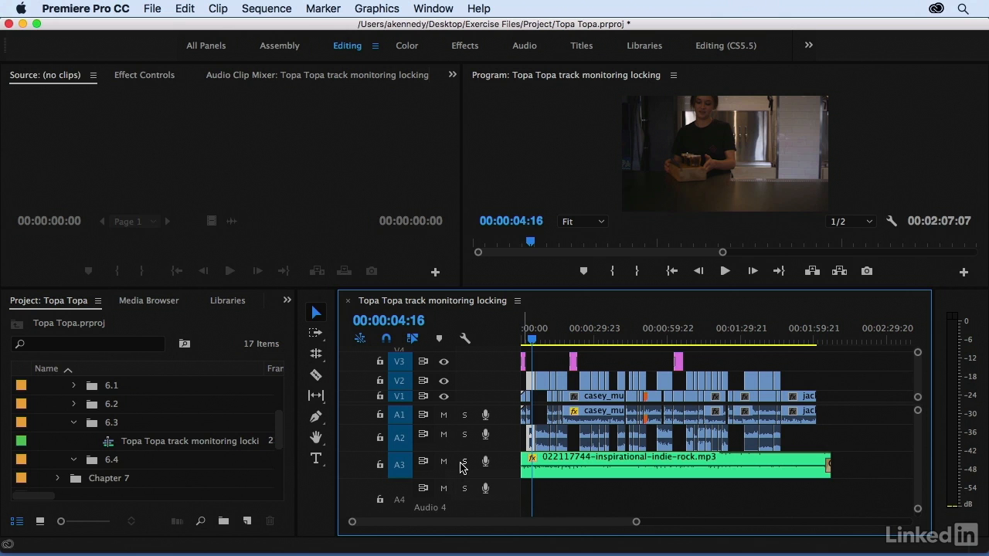
Step: Solo audio tracks A1 and A2, play the sequence from about 00:00:12, and turn both solos off
click(464, 434)
click(466, 418)
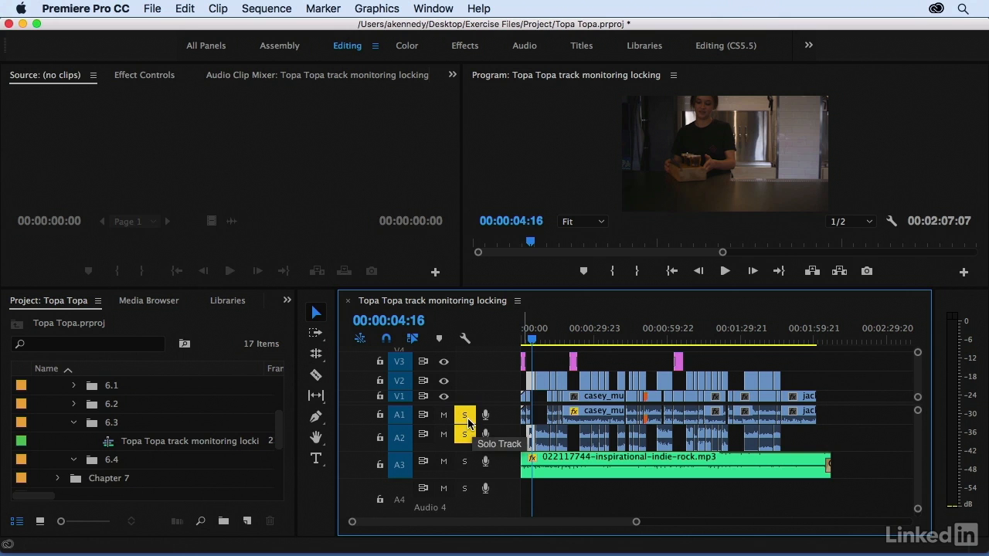
click(548, 337)
key(space)
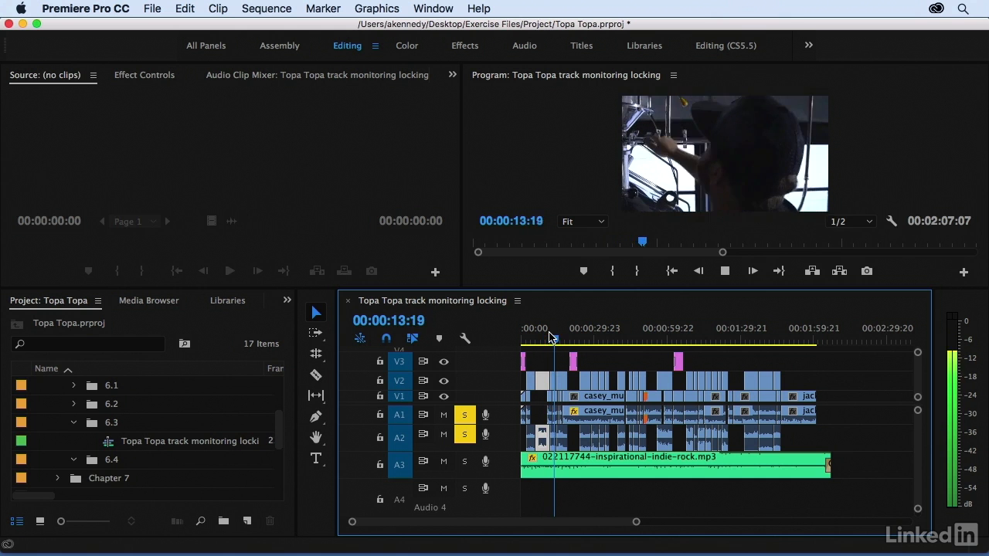
key(space)
click(465, 416)
click(465, 435)
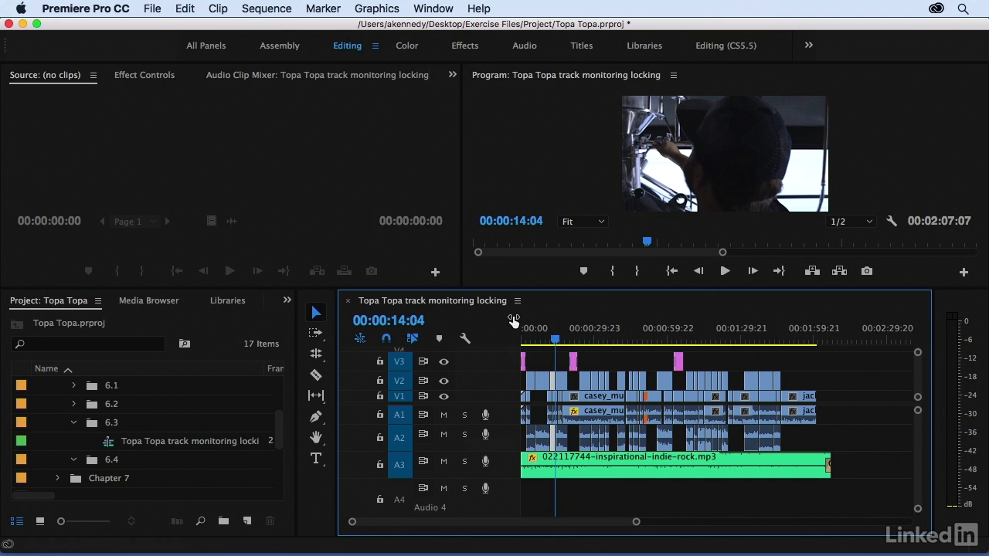
Step: Disable the first two clips on track V2 together with their linked audio
click(537, 356)
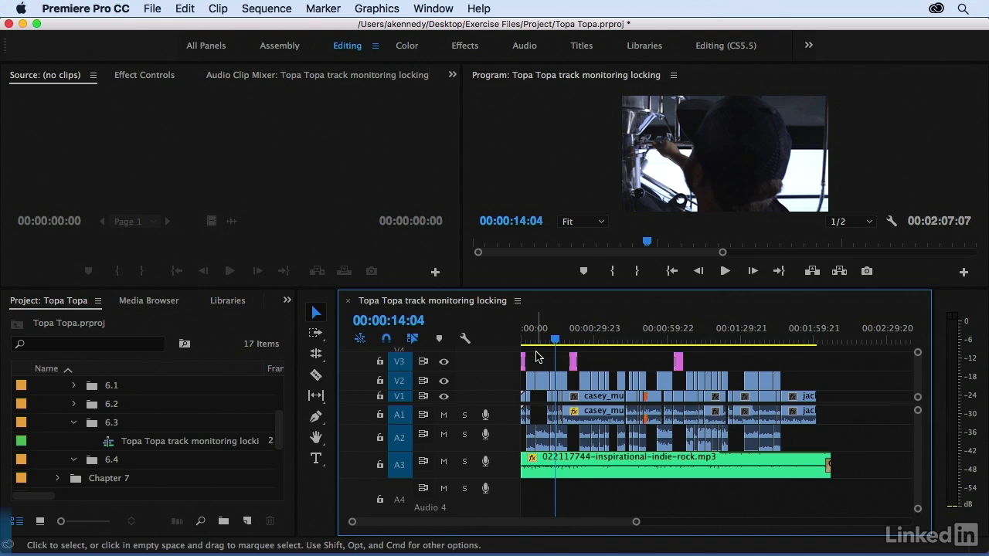
key(equal)
drag(543, 364, 570, 387)
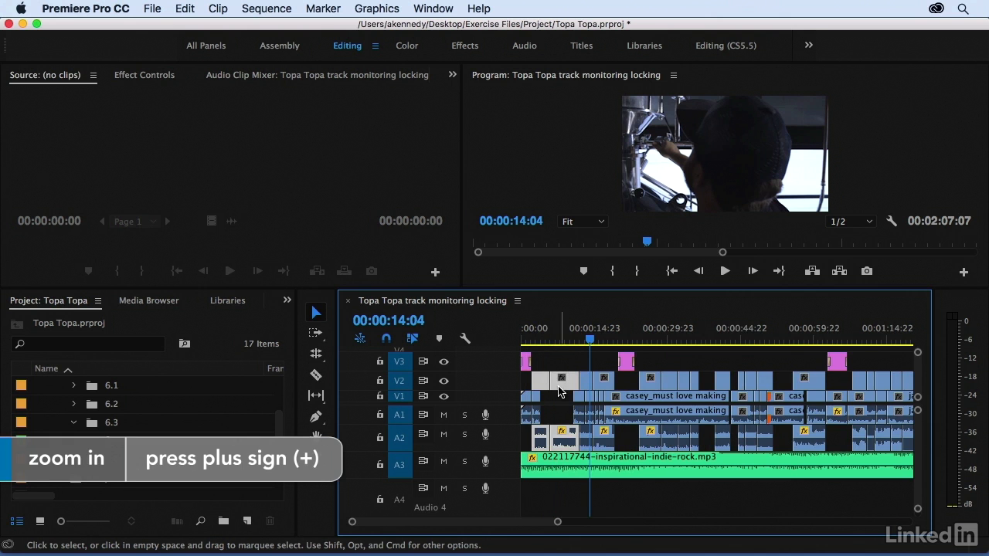
right_click(557, 385)
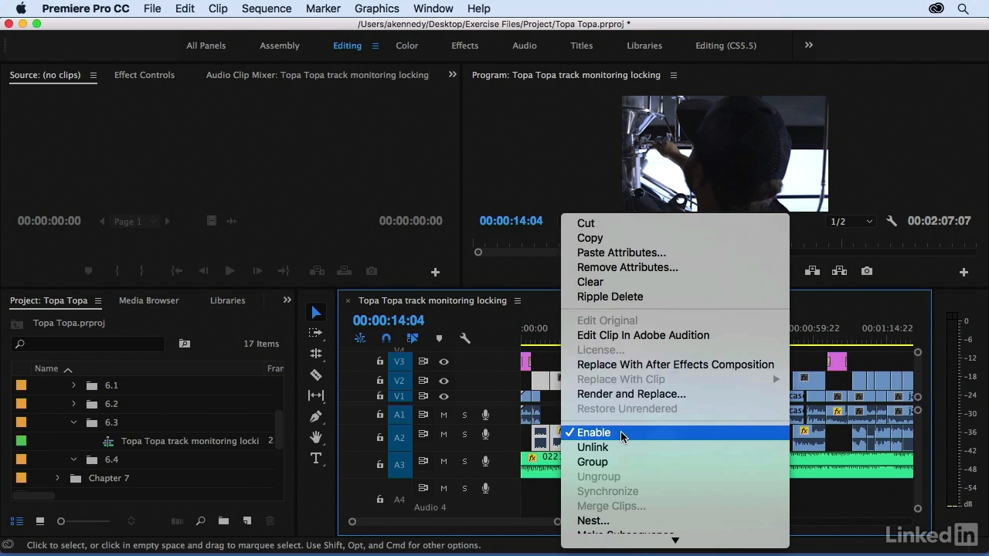
click(622, 435)
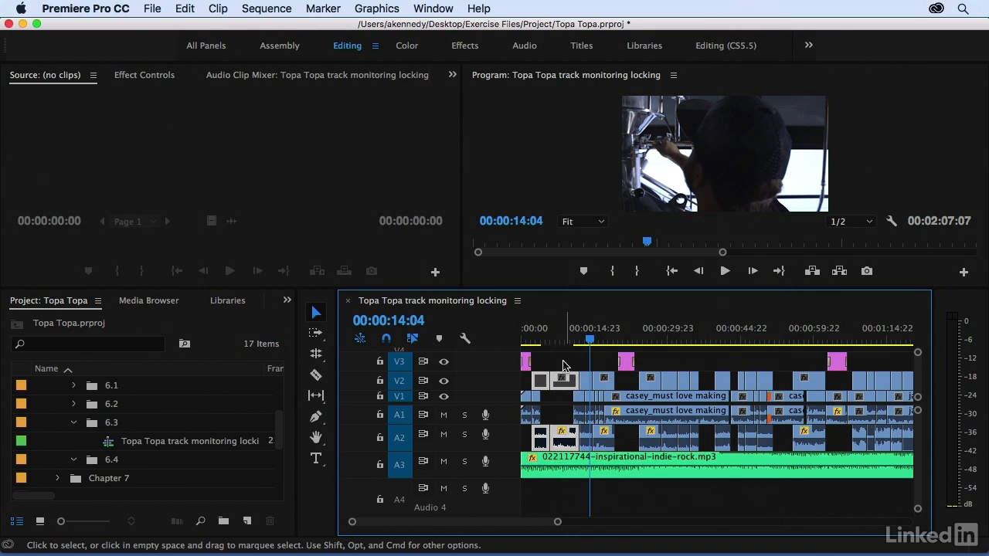
Step: Play the sequence from about 00:00:03 across the disabled V2 clips to check the picture and sound
click(563, 370)
drag(541, 340, 541, 343)
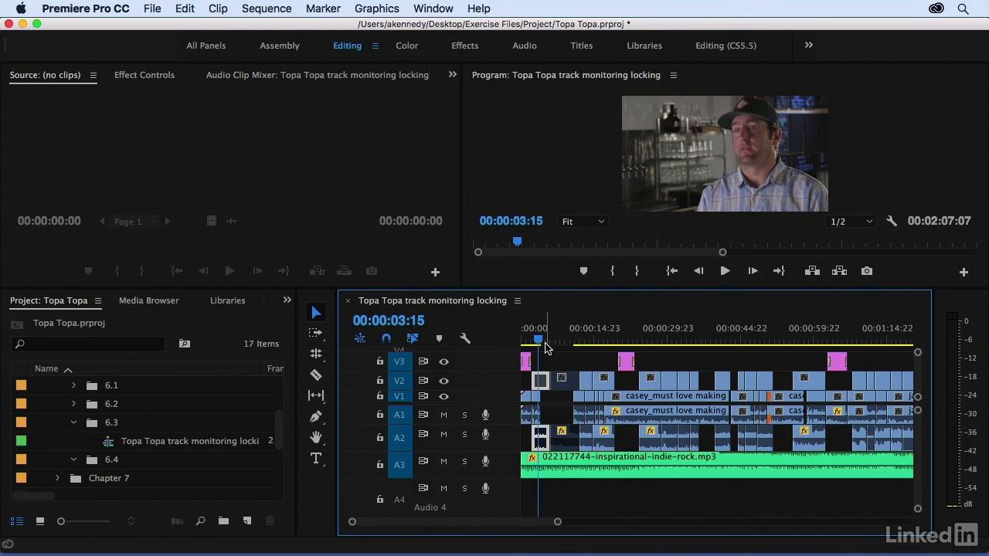
key(space)
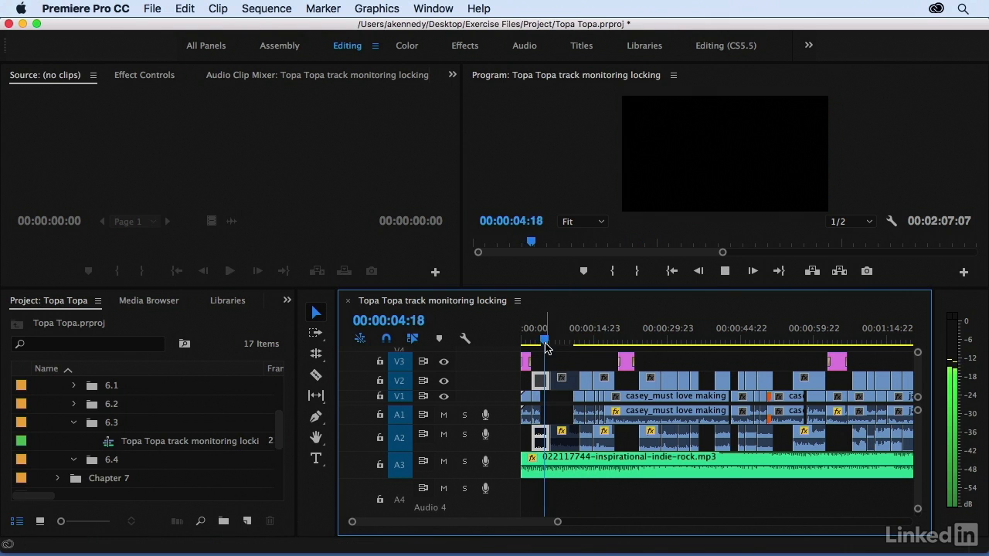
key(space)
click(553, 356)
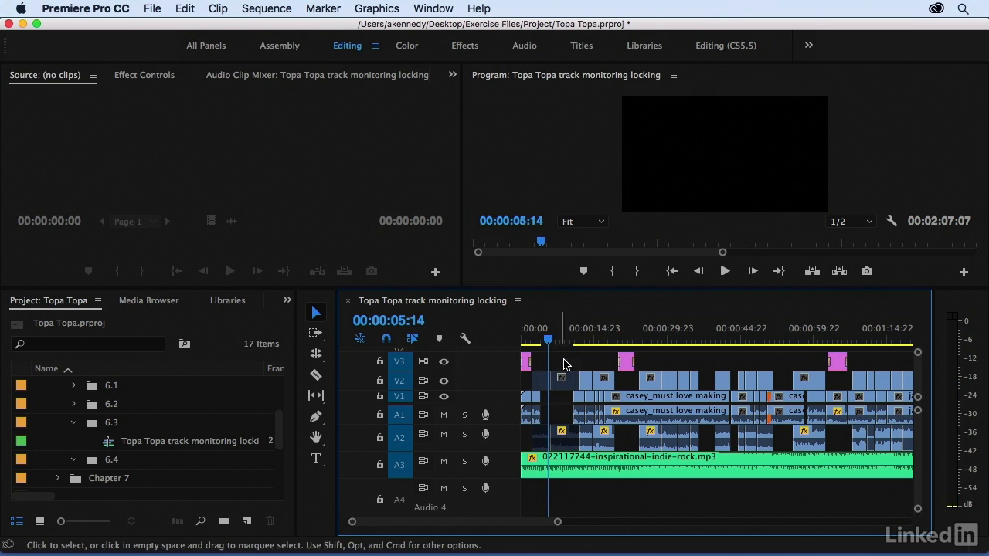
Step: Enable the first two clips on track V2 again and clear the selection
drag(566, 358, 549, 374)
right_click(562, 381)
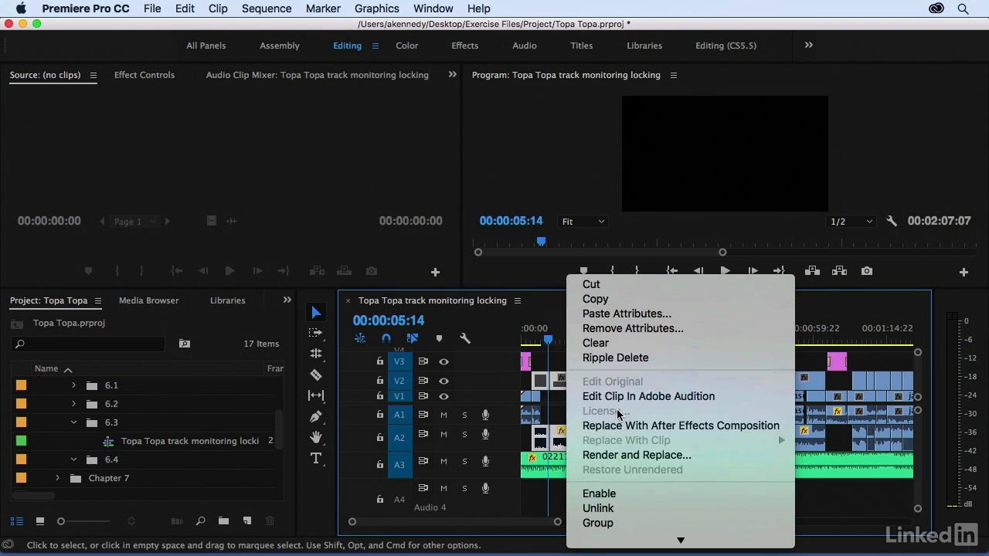
click(624, 494)
click(560, 360)
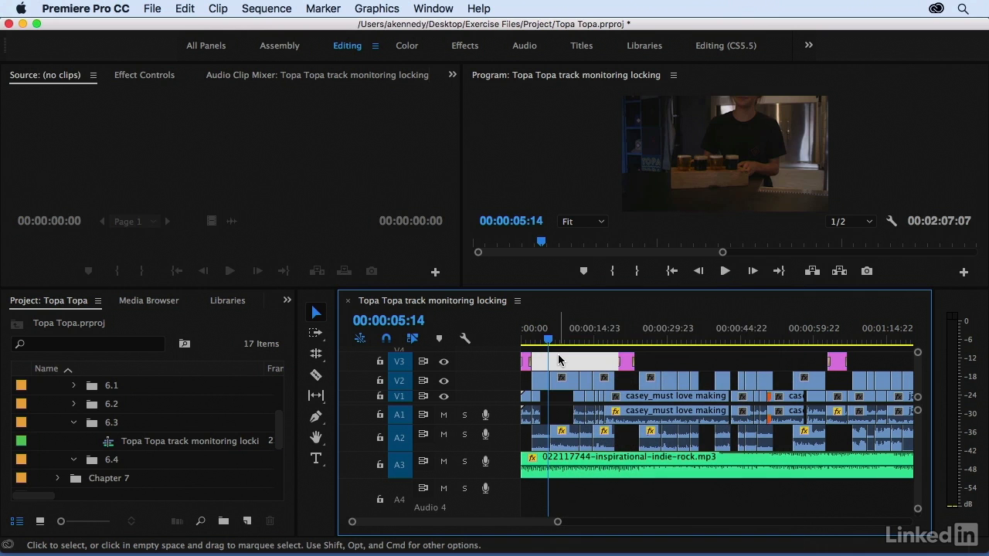
click(558, 356)
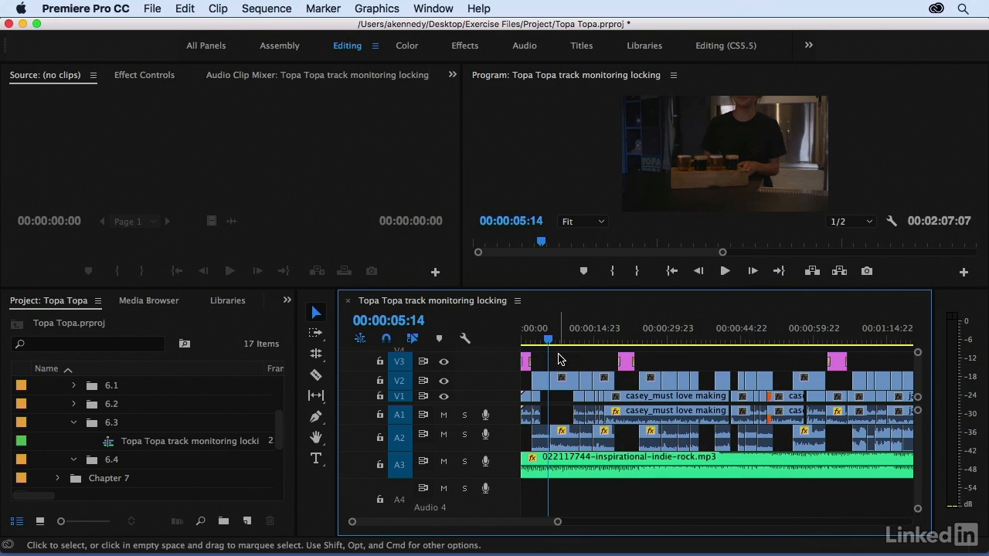
Step: Disable only the A2 audio portion of the second clip on V2, leaving its video enabled
click(564, 386)
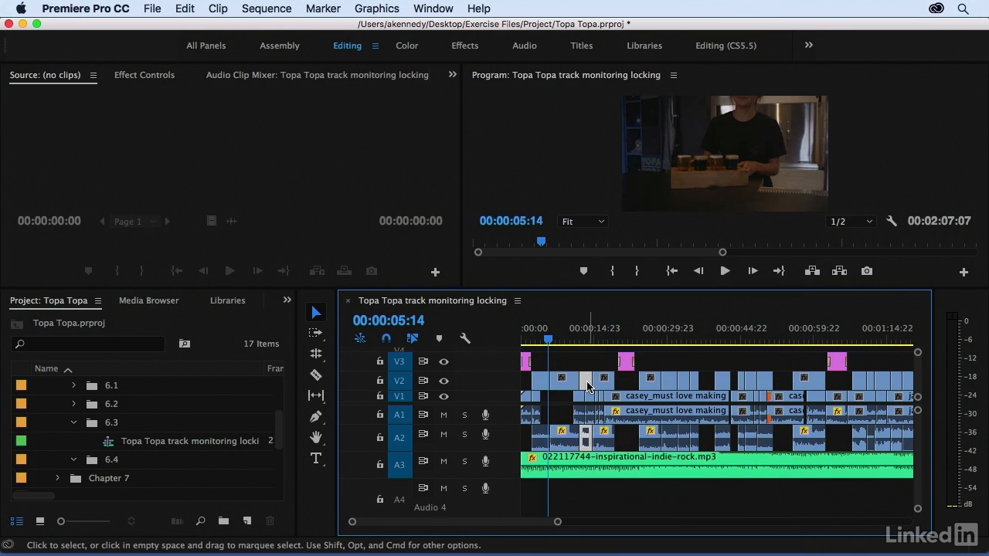
click(603, 384)
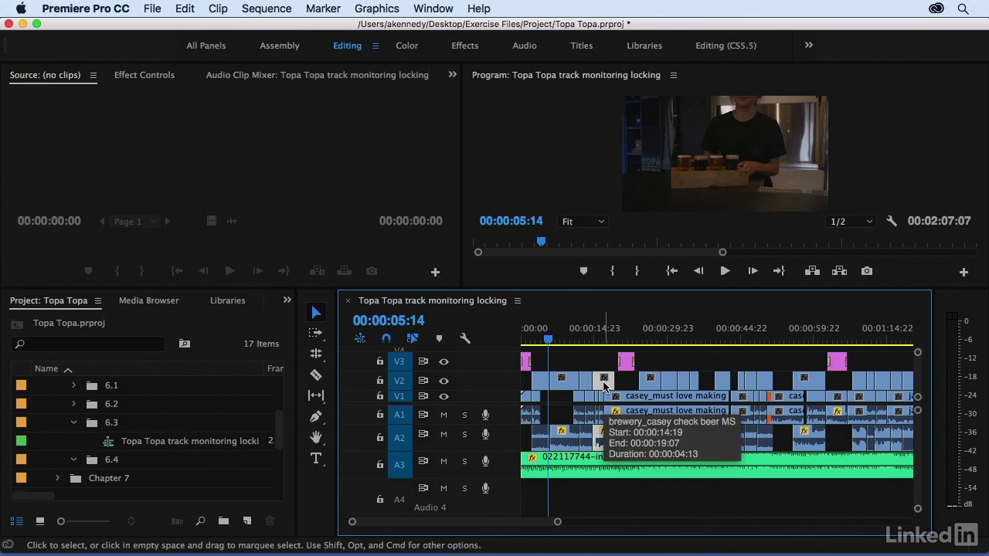
click(571, 334)
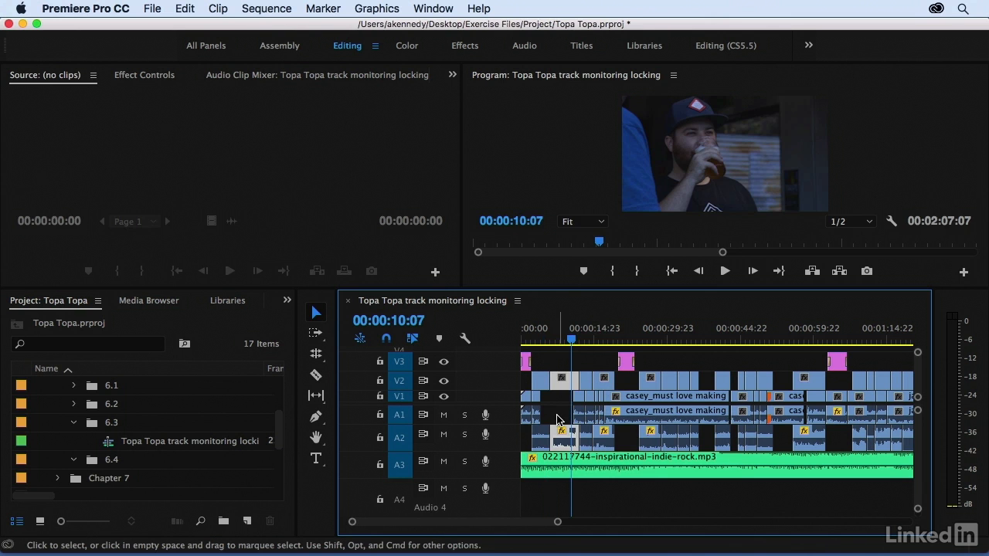
click(557, 418)
click(557, 418)
alt+click(561, 442)
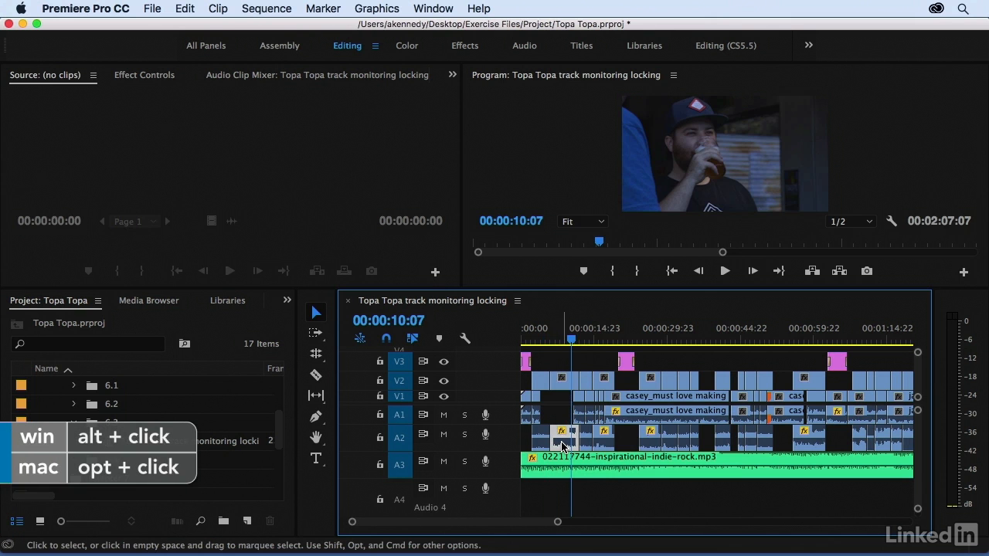
right_click(565, 450)
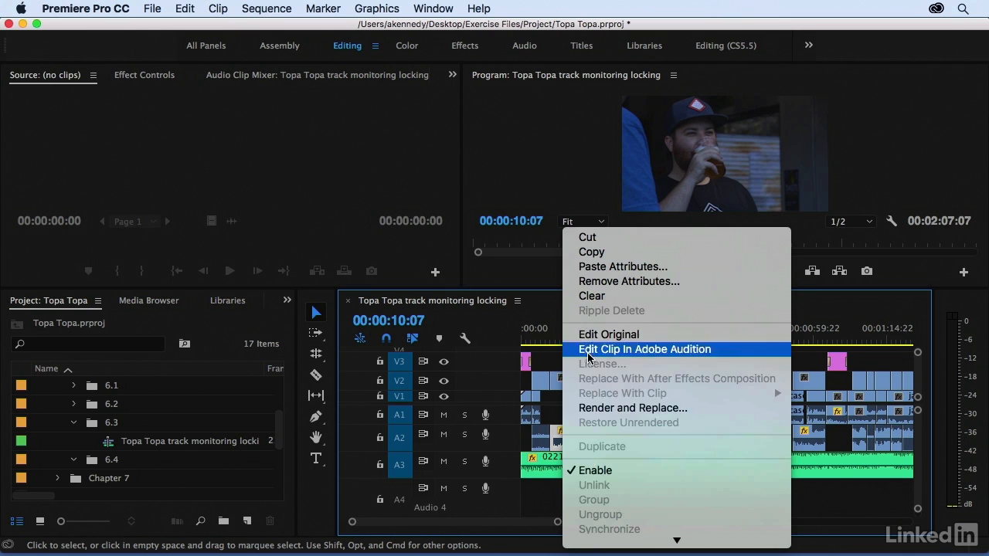
click(593, 472)
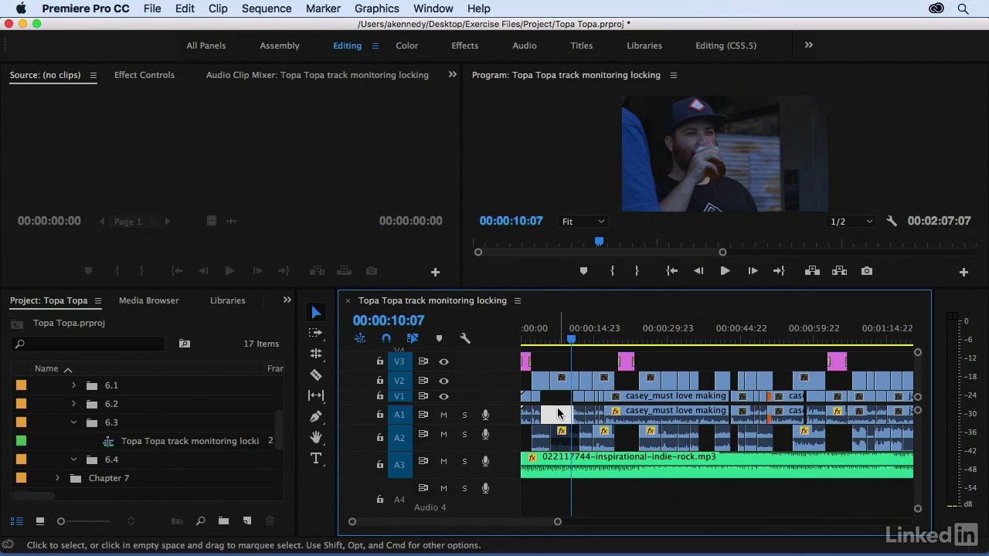
Step: Play the clip with disabled audio from 00:00:07:10 with A3 muted, restoring A3 and returning the playhead near the sequence start
click(558, 380)
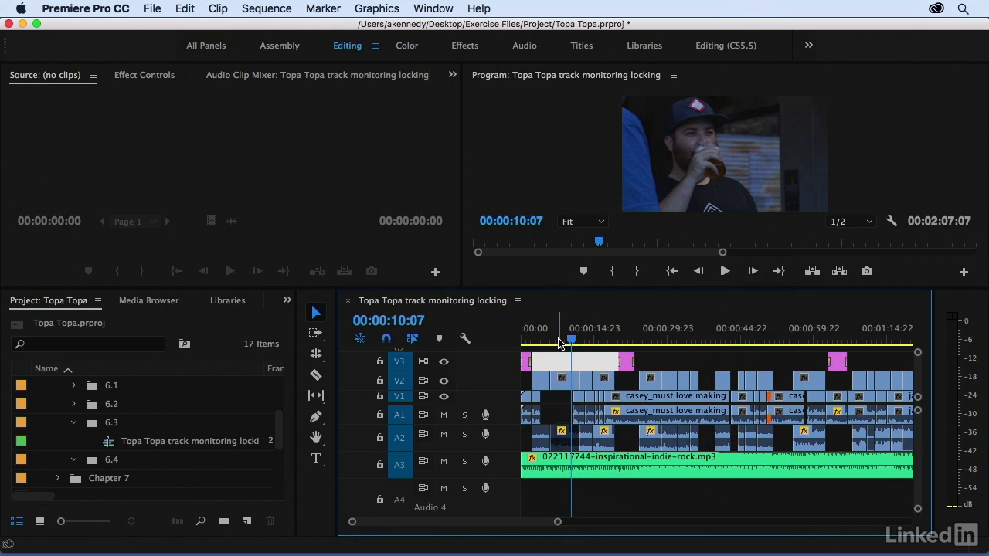
click(557, 340)
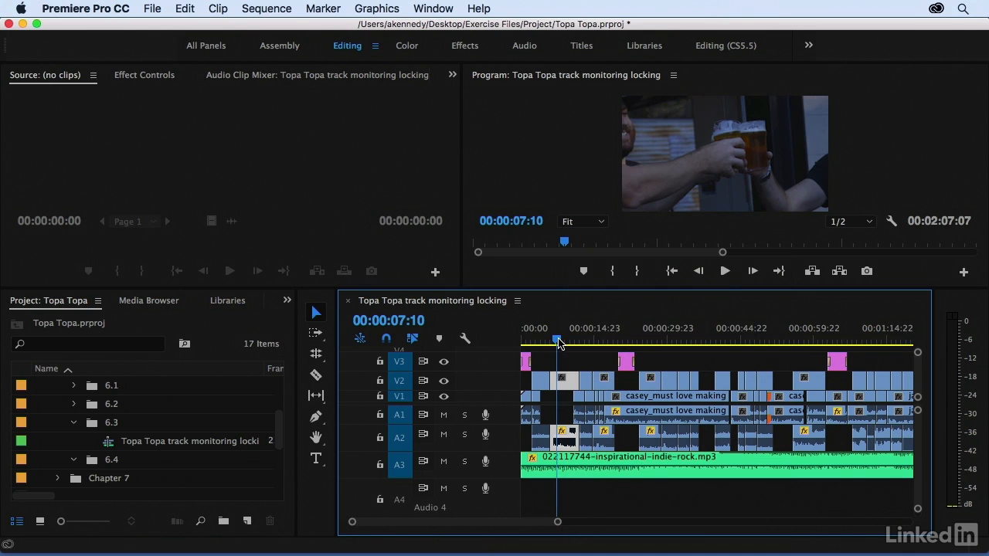
click(445, 462)
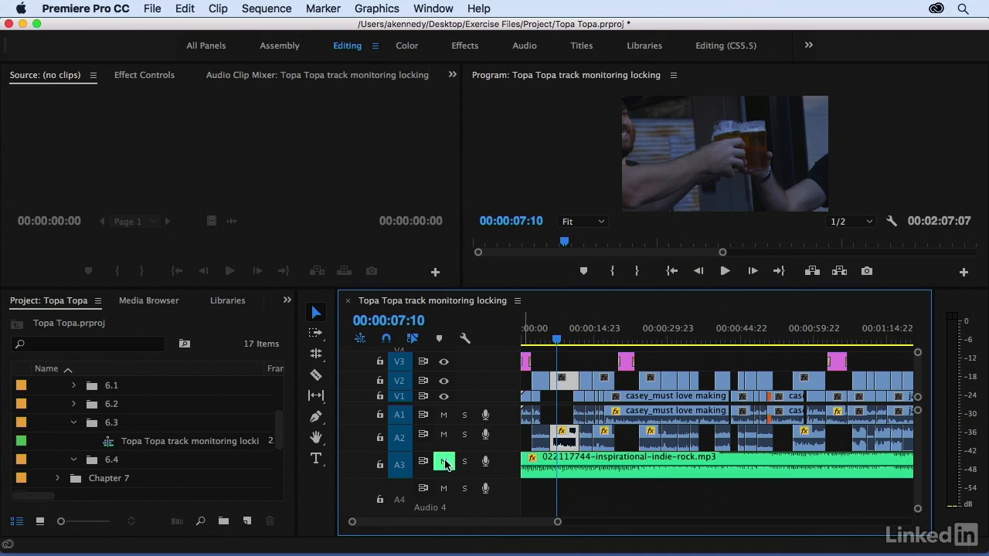
key(space)
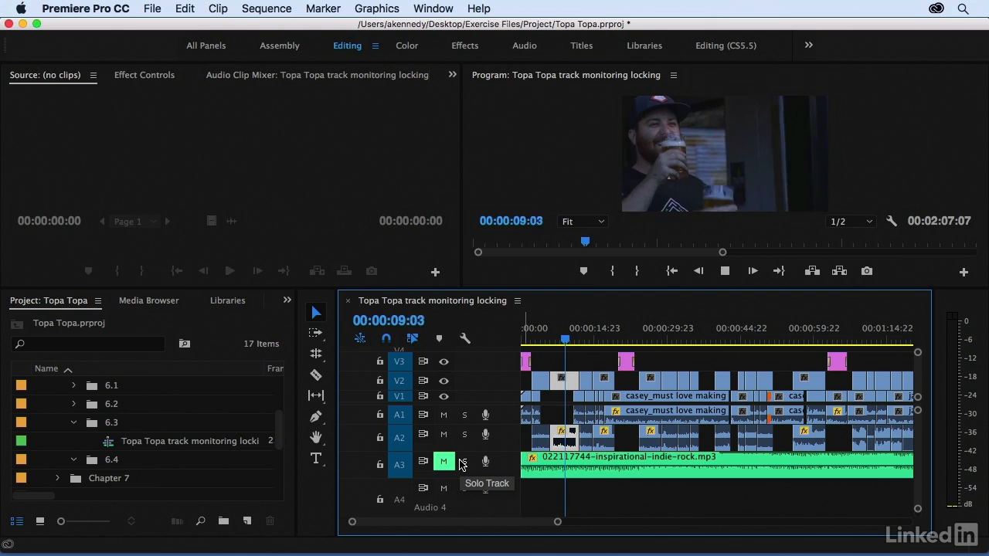
key(space)
click(445, 462)
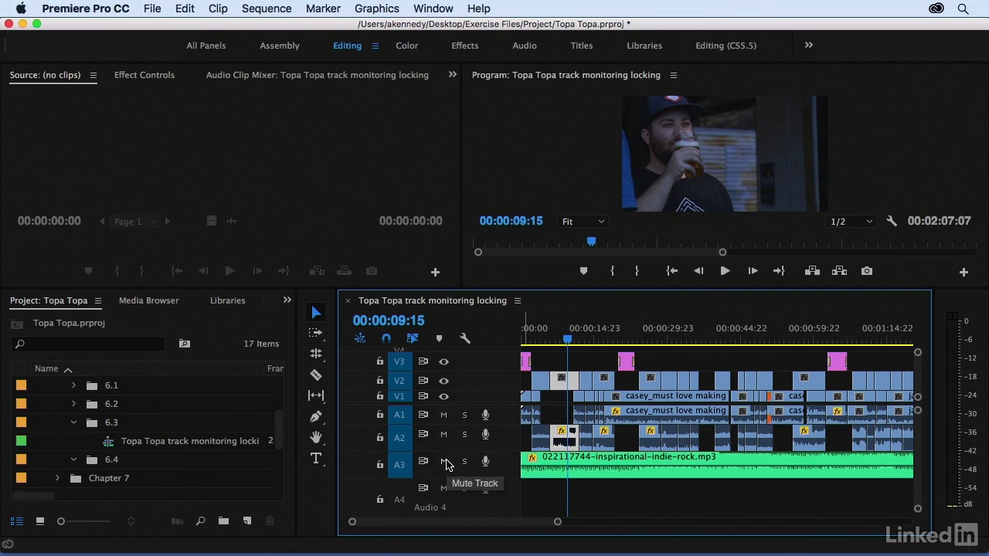
click(525, 337)
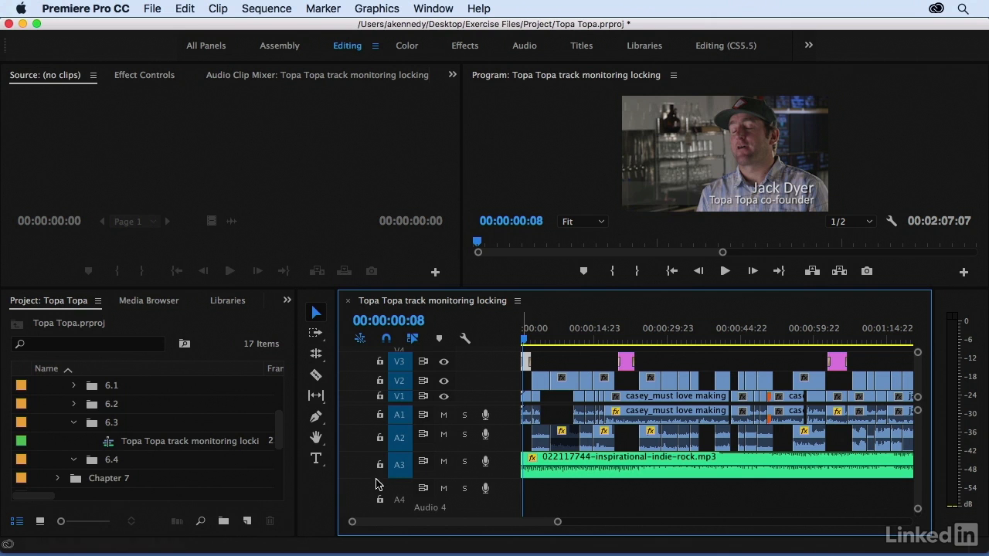
Step: Lock audio track A3 holding the music clip, and unlock it again
click(379, 436)
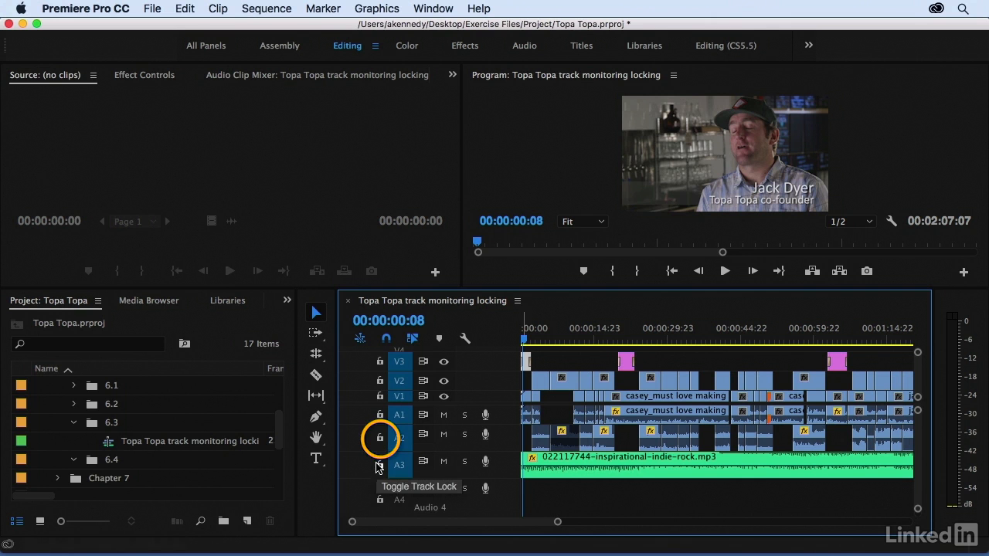
click(379, 466)
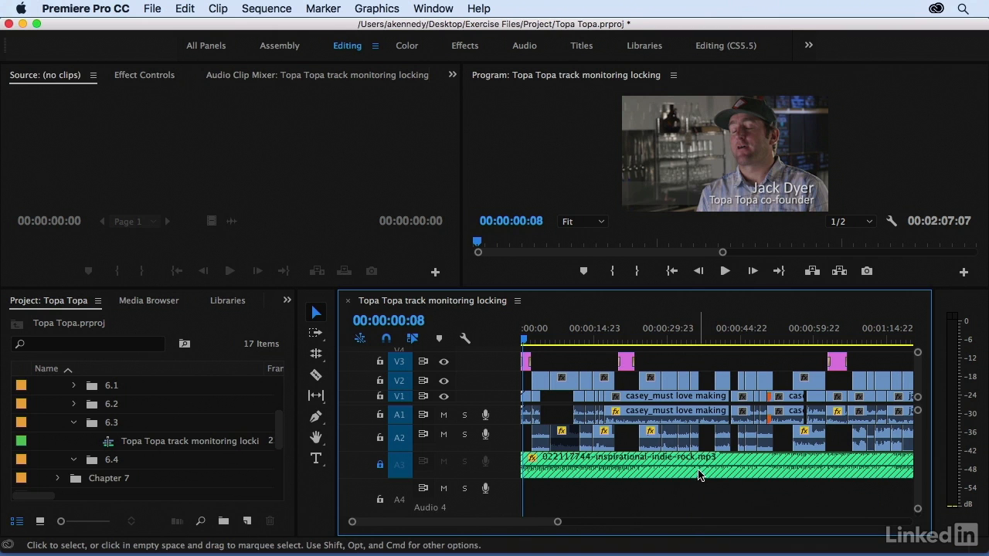
click(379, 466)
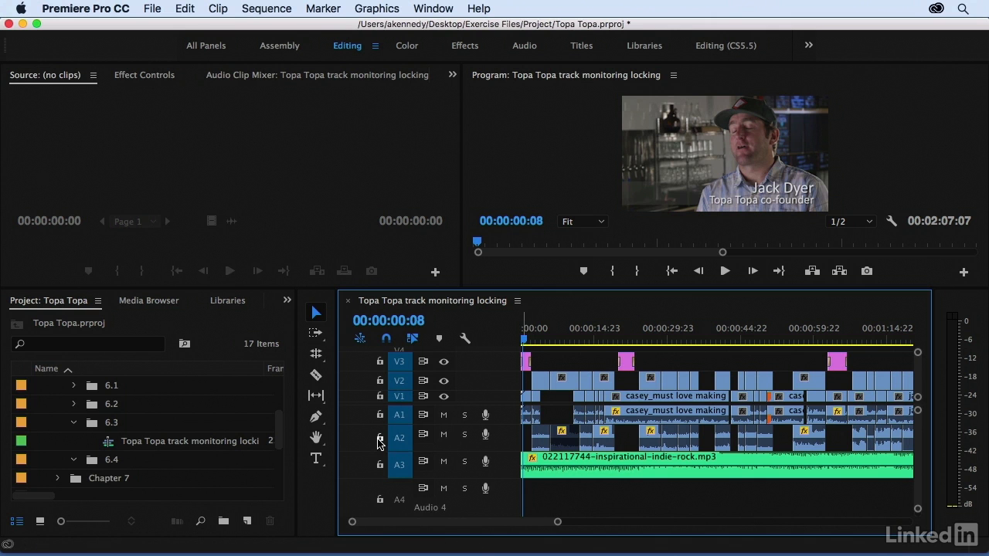
Step: With track A2 locked, test moving the V2 clip just after the second V3 title slightly earlier, then undo the move and unlock A2
click(378, 439)
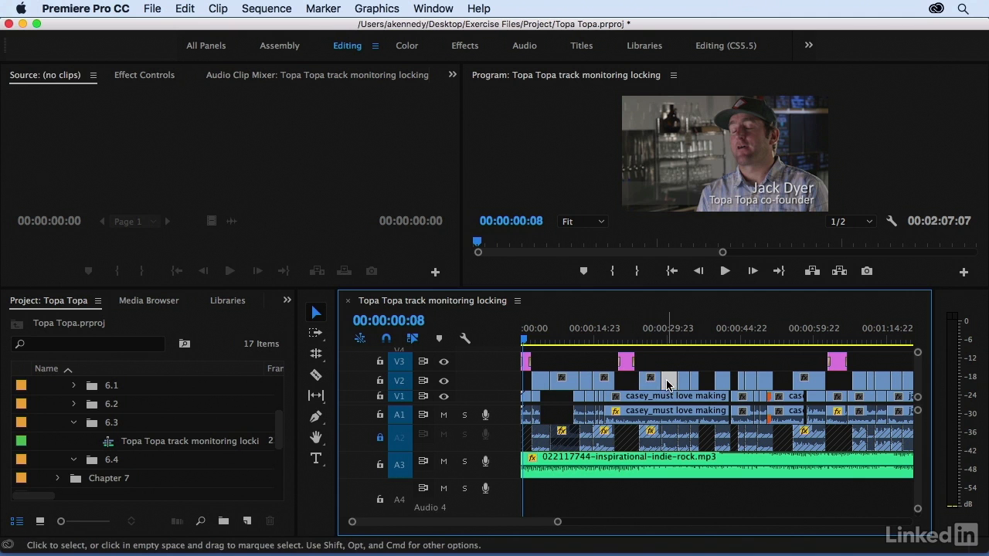
drag(649, 380, 645, 387)
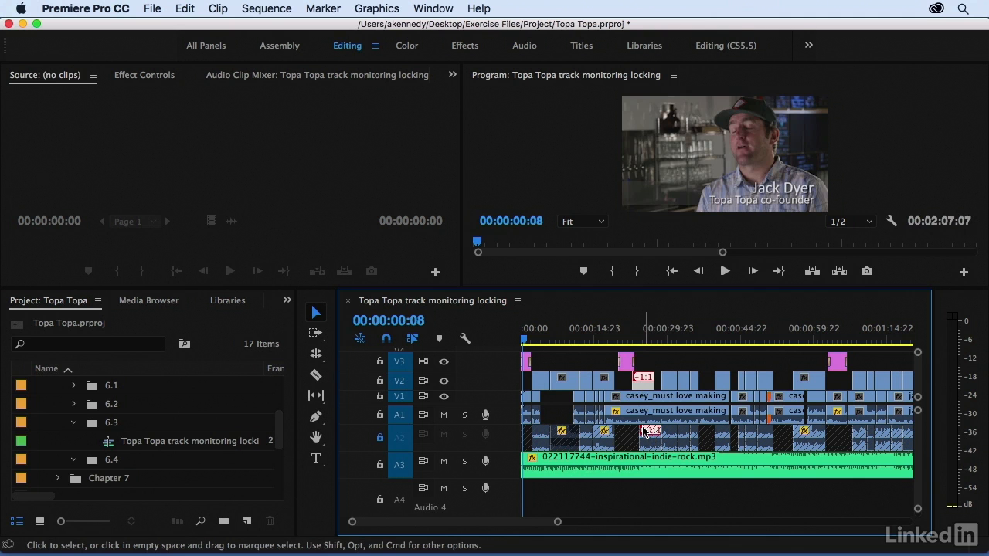
key(super+z)
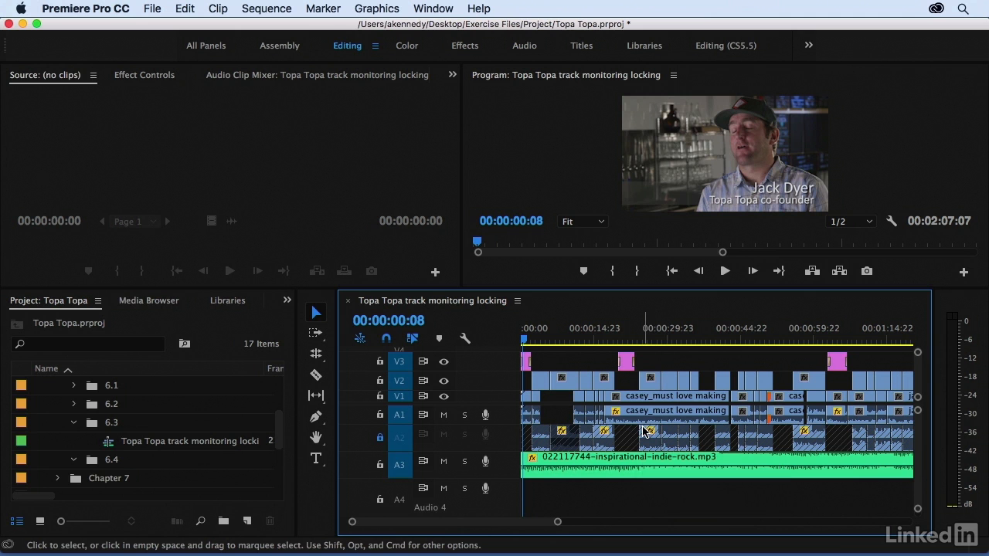
click(380, 438)
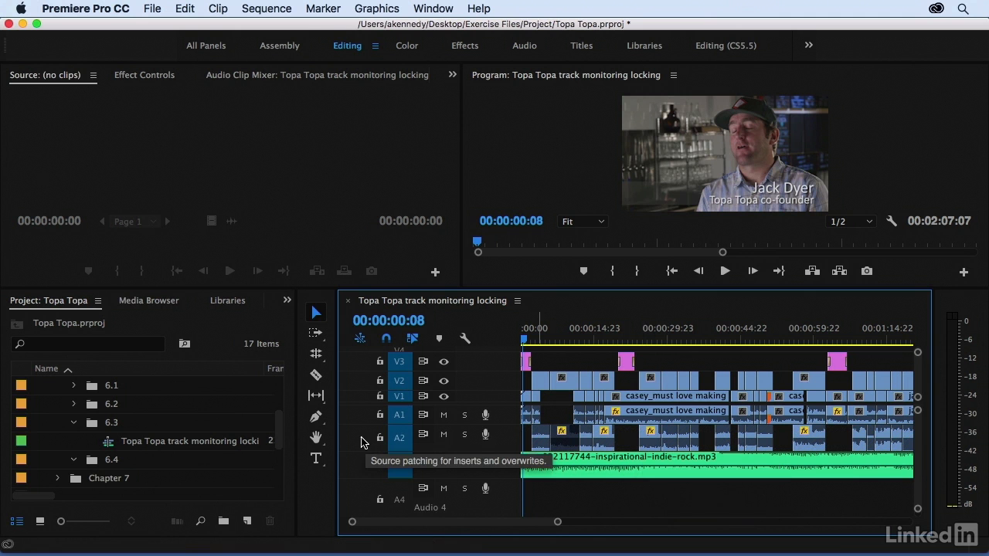